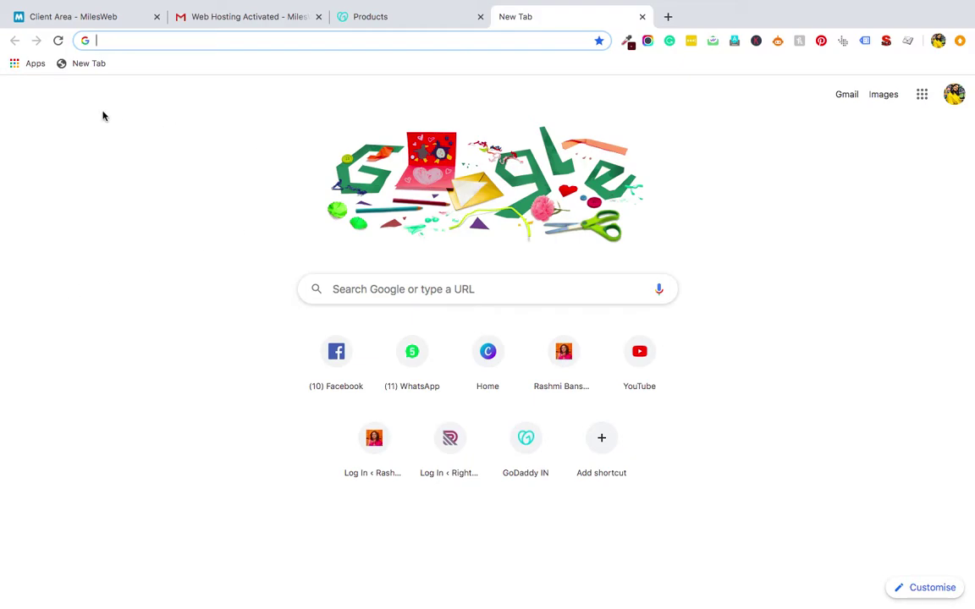
# Review the dhrishtifoundation.com hosting service and its status in the MilesWeb client area.
pyautogui.click(120, 18)
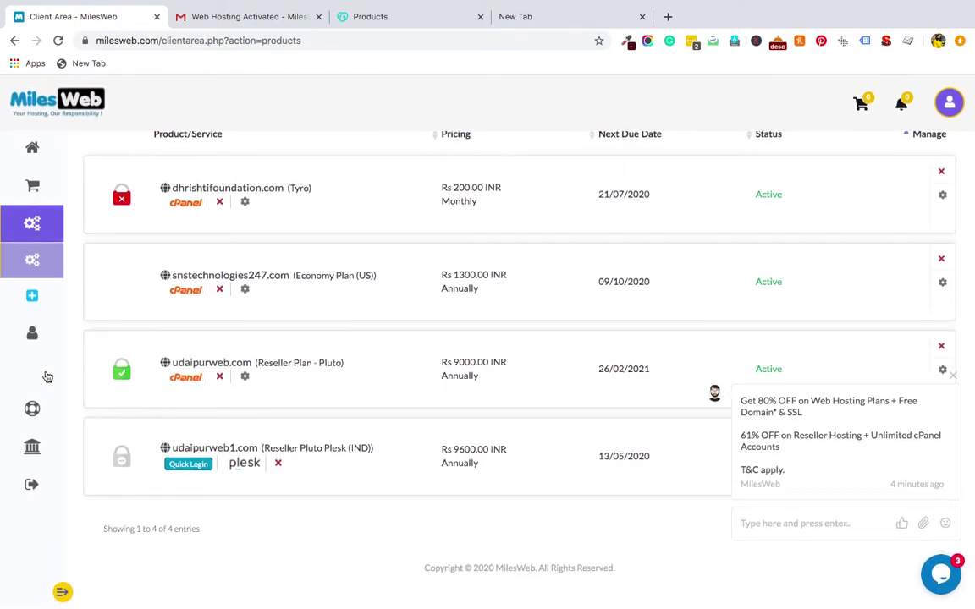
pyautogui.scroll(3, 150, 277)
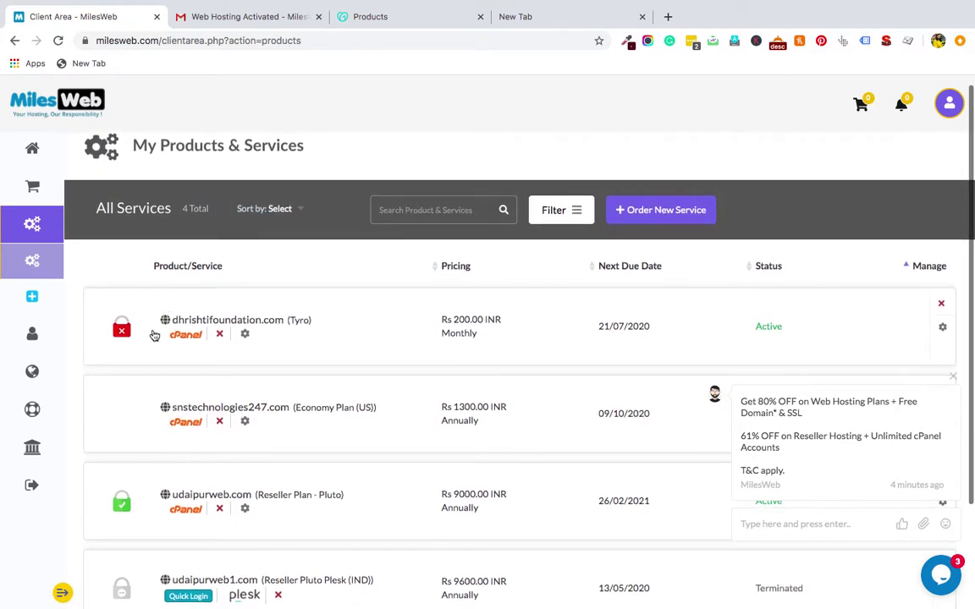
pyautogui.scroll(-1, 154, 336)
pyautogui.moveTo(827, 285); pyautogui.dragTo(733, 282)
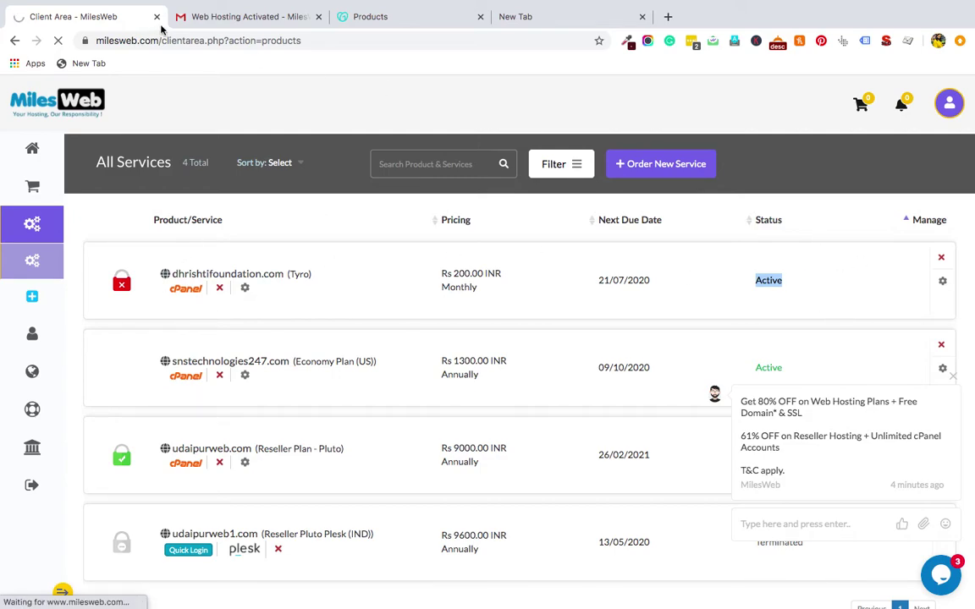
# Switch to the Web Hosting Activated email in Gmail and find the two nameservers listed under Server Information.
pyautogui.click(226, 17)
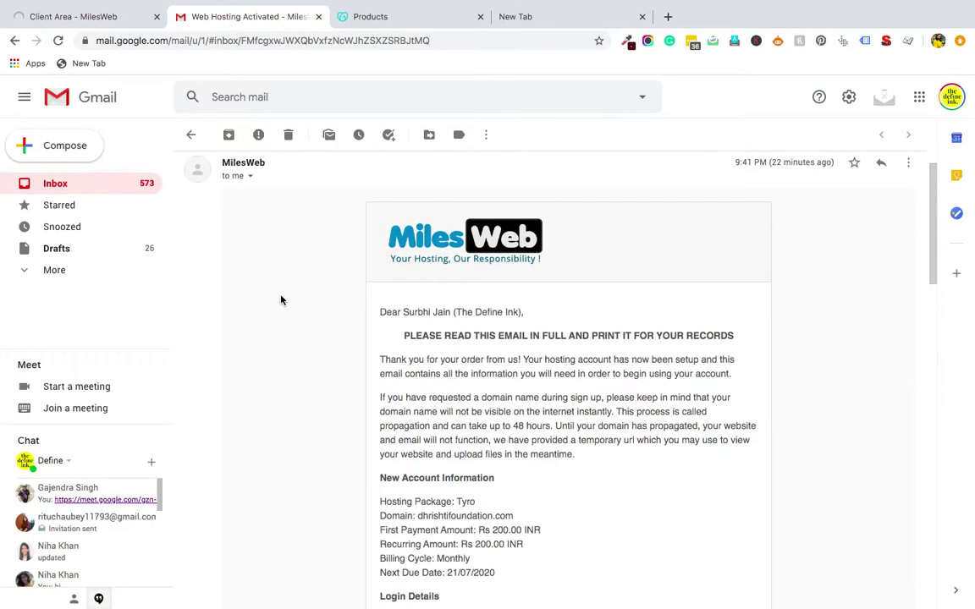
pyautogui.scroll(-3, 281, 300)
pyautogui.scroll(-3, 282, 299)
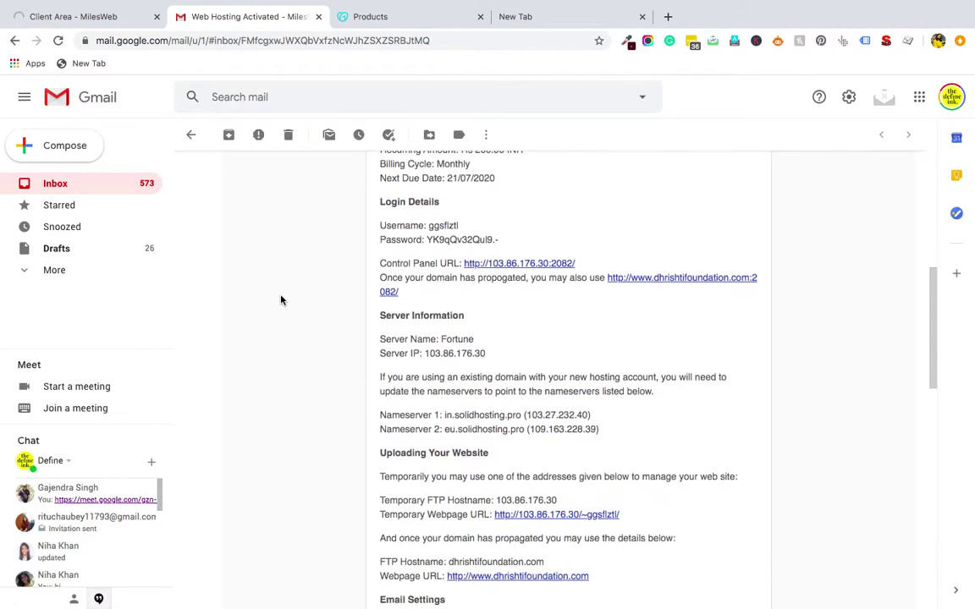
pyautogui.scroll(-1, 282, 299)
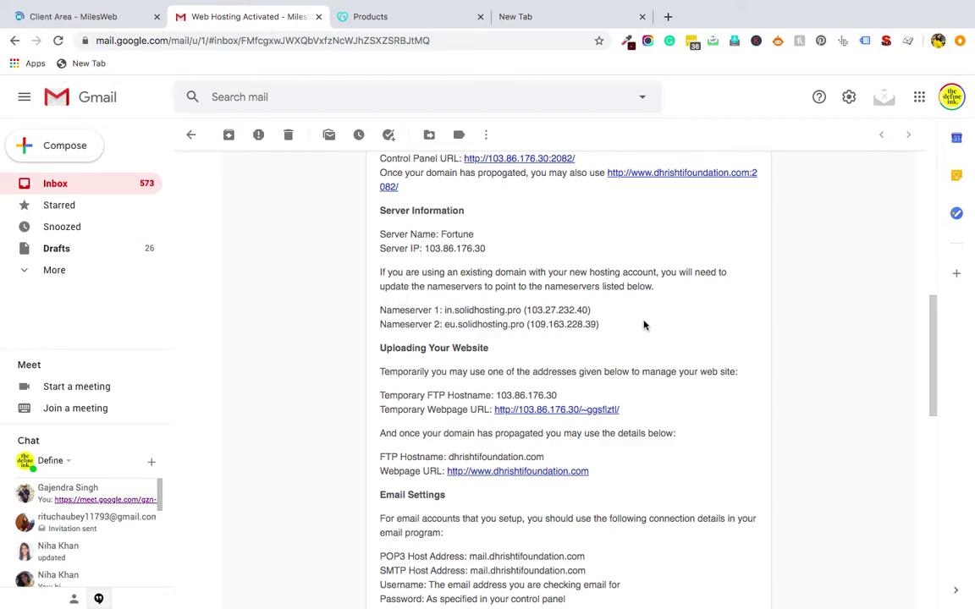
pyautogui.moveTo(378, 308); pyautogui.dragTo(602, 324)
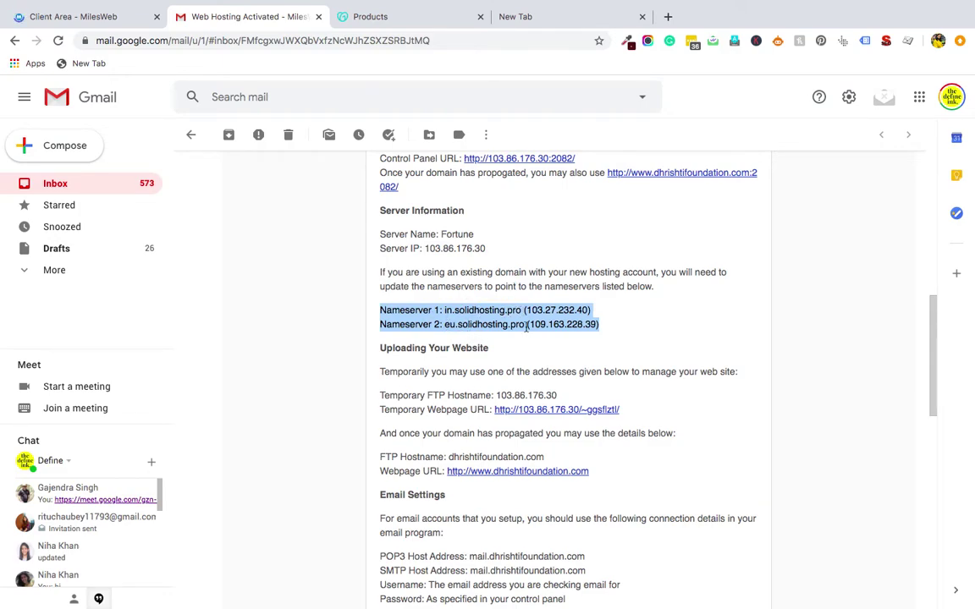
pyautogui.moveTo(522, 310); pyautogui.dragTo(445, 310)
pyautogui.click(568, 313)
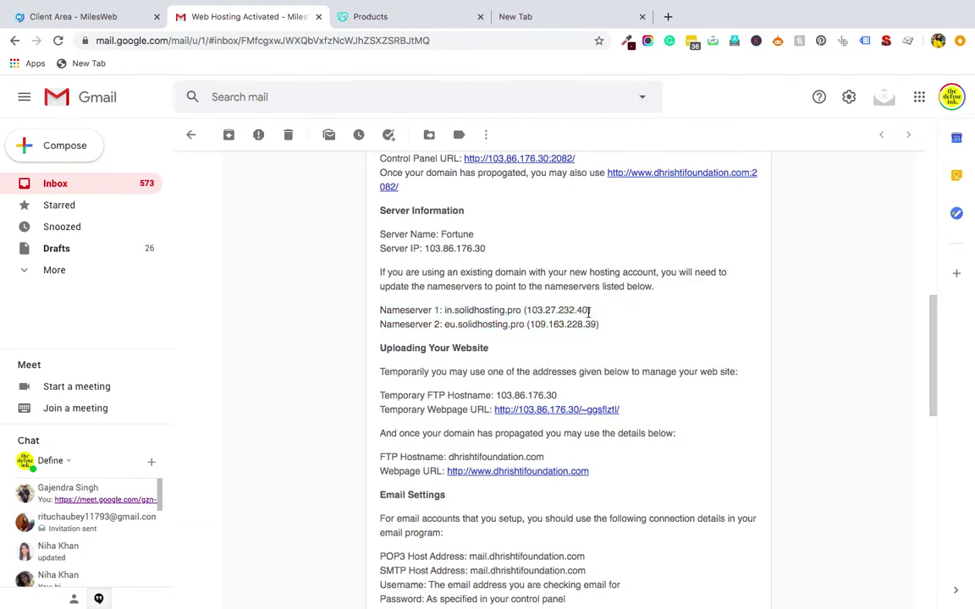
# Switch to the GoDaddy products page and open the management page of the dhrishtifoundation.com domain.
pyautogui.click(374, 22)
pyautogui.scroll(10, 332, 294)
pyautogui.scroll(10, 332, 293)
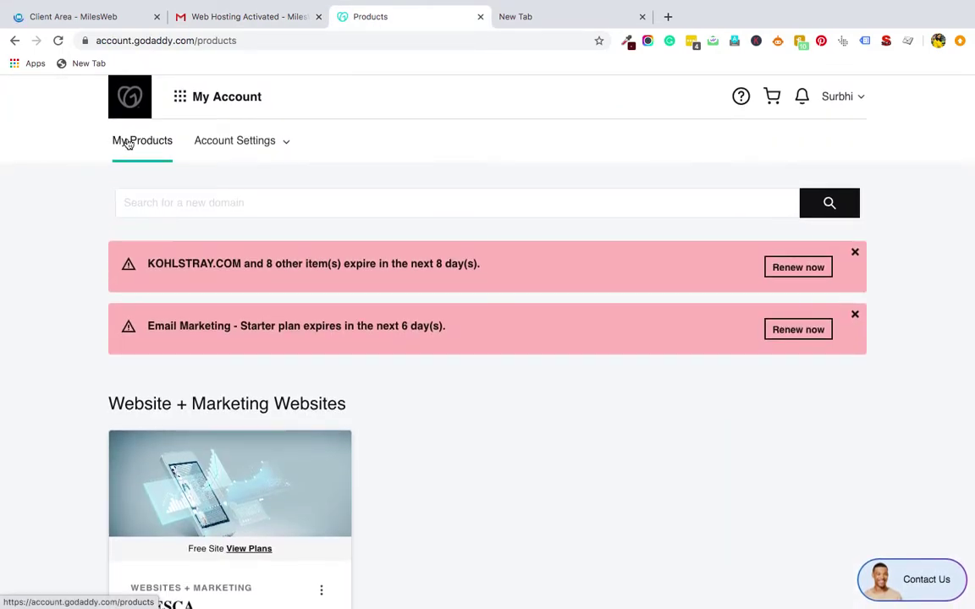
pyautogui.scroll(-15, 34, 315)
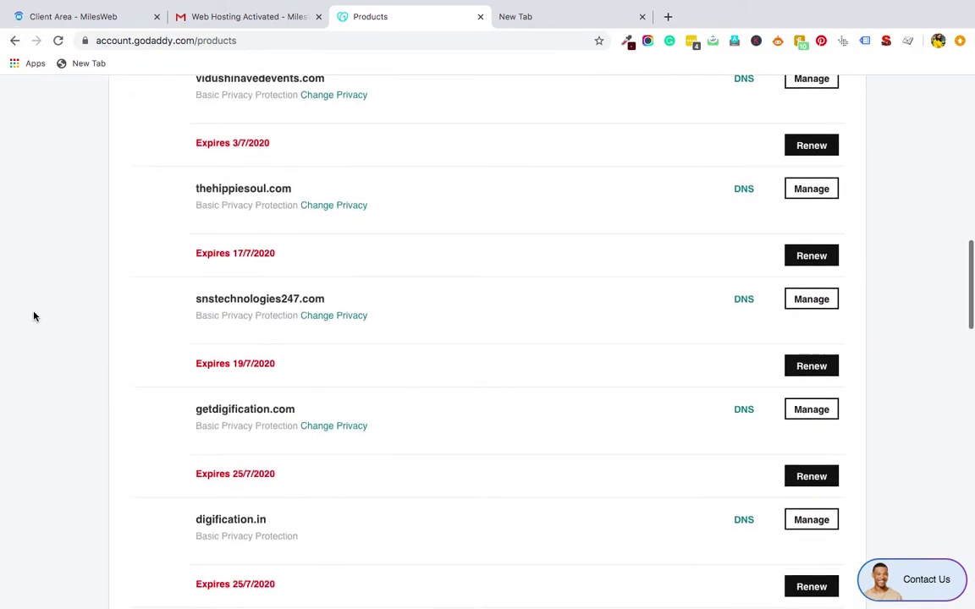
pyautogui.scroll(-10, 34, 316)
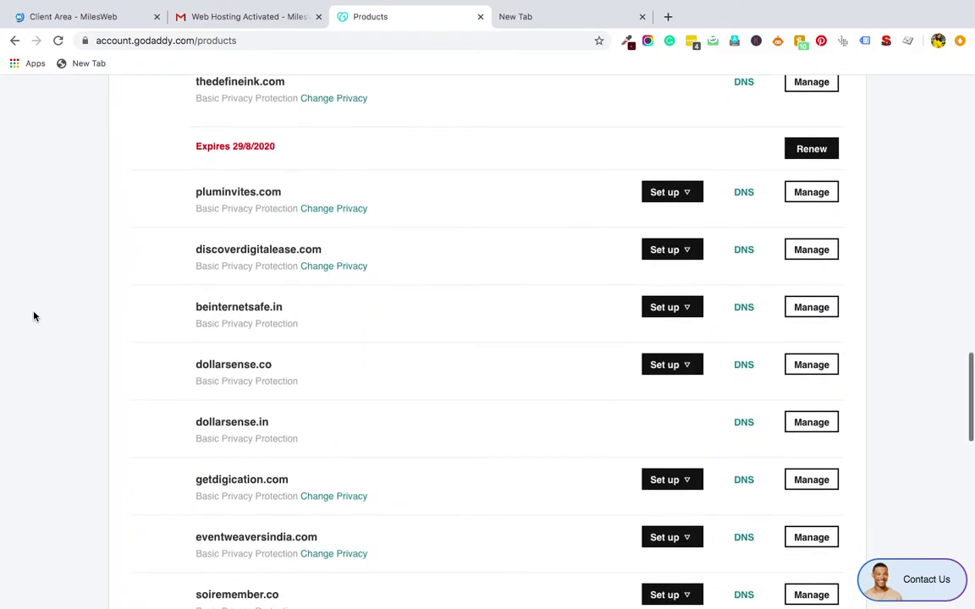
pyautogui.scroll(-4, 34, 316)
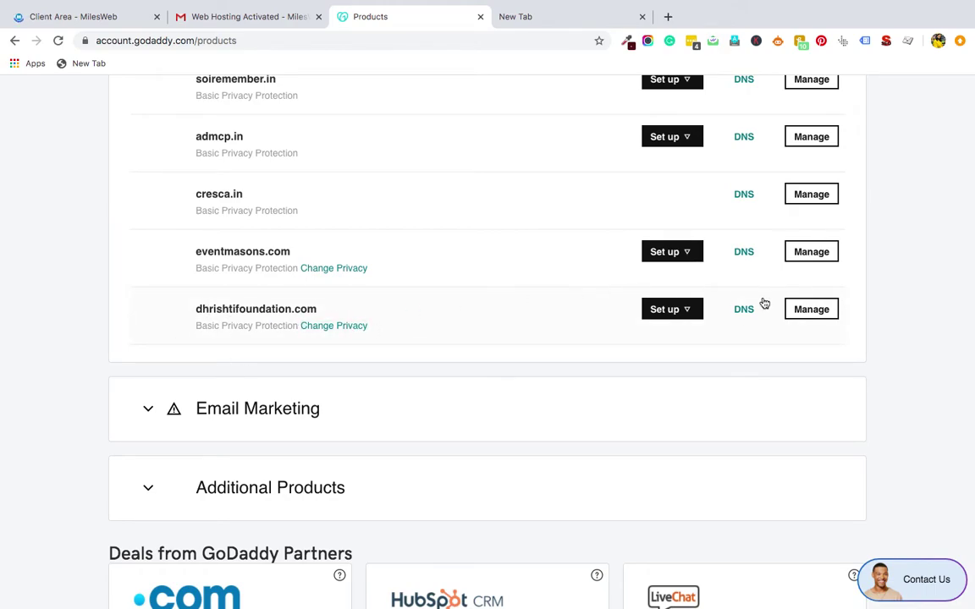
pyautogui.click(803, 318)
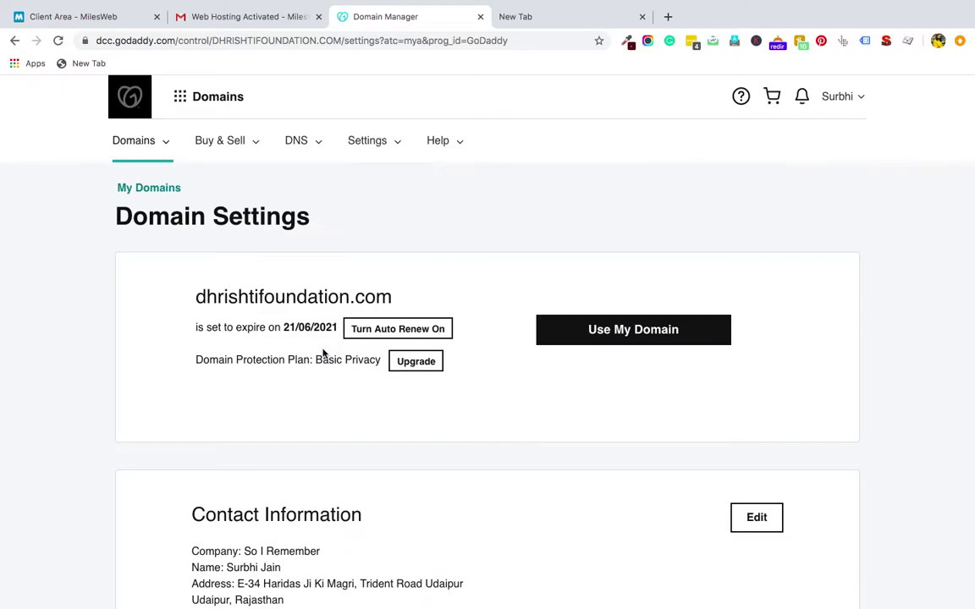
# Look through the dhrishtifoundation.com domain settings and the setup options offered under Use My Domain.
pyautogui.scroll(-10, 281, 322)
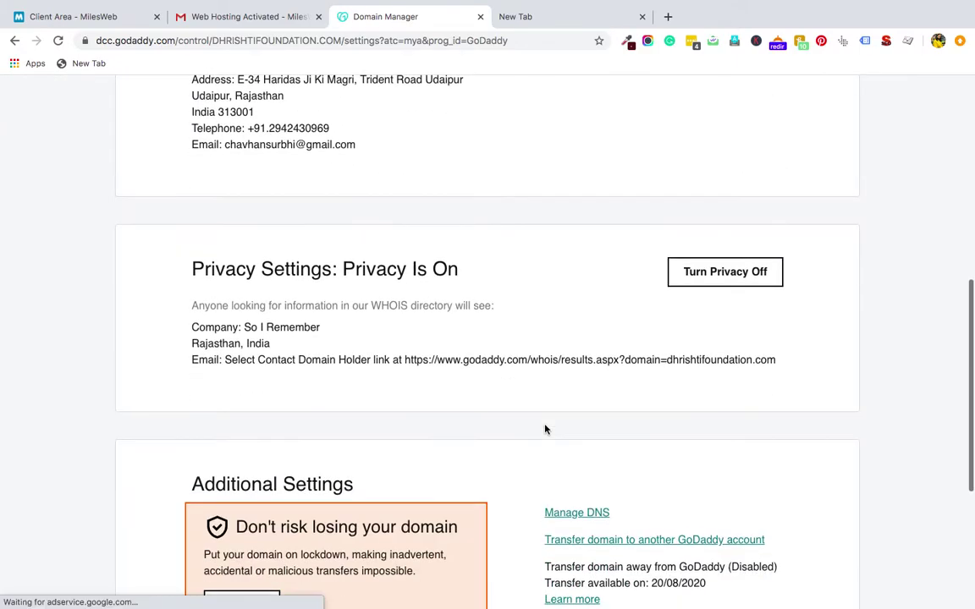
pyautogui.scroll(-4, 545, 429)
pyautogui.scroll(10, 544, 428)
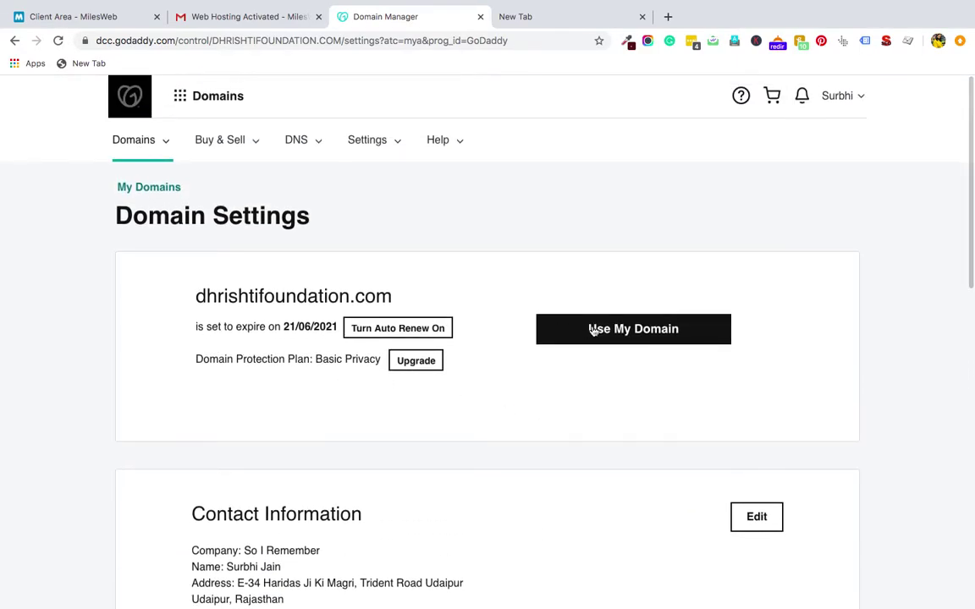
pyautogui.click(700, 337)
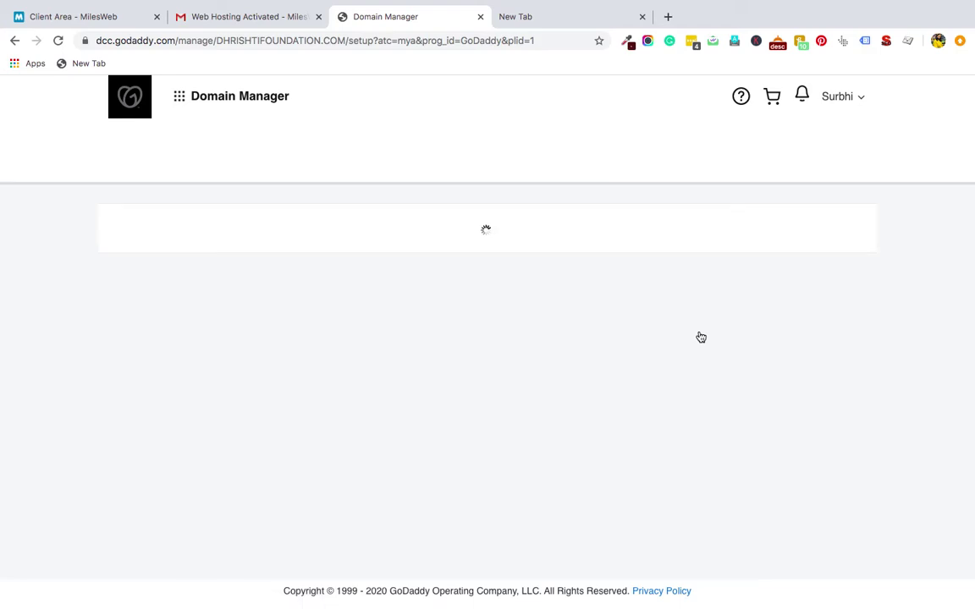
pyautogui.scroll(-2, 268, 296)
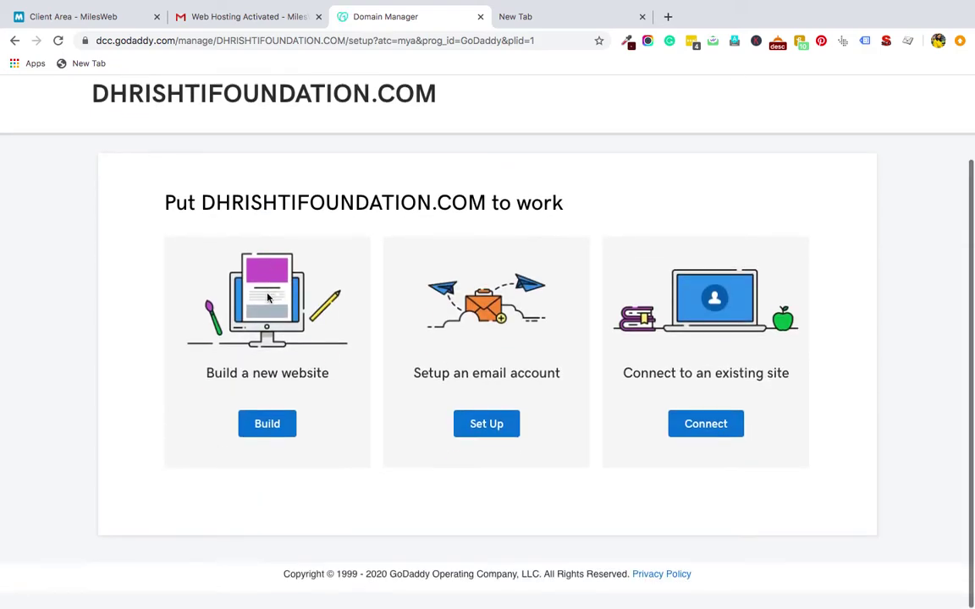
pyautogui.scroll(2, 267, 296)
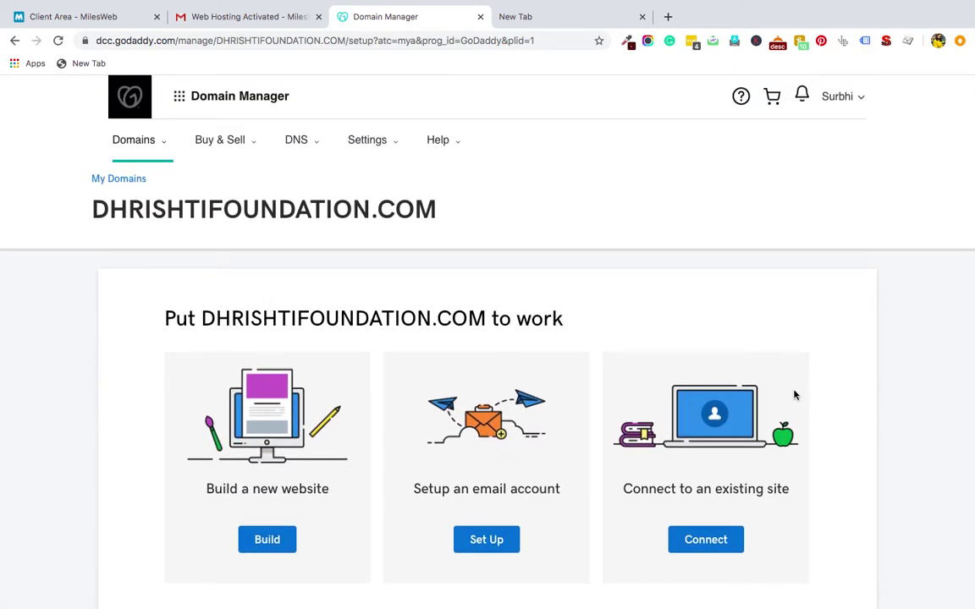
# Return to the My Domains list and open DNS management for dhrishtifoundation.com.
pyautogui.click(113, 180)
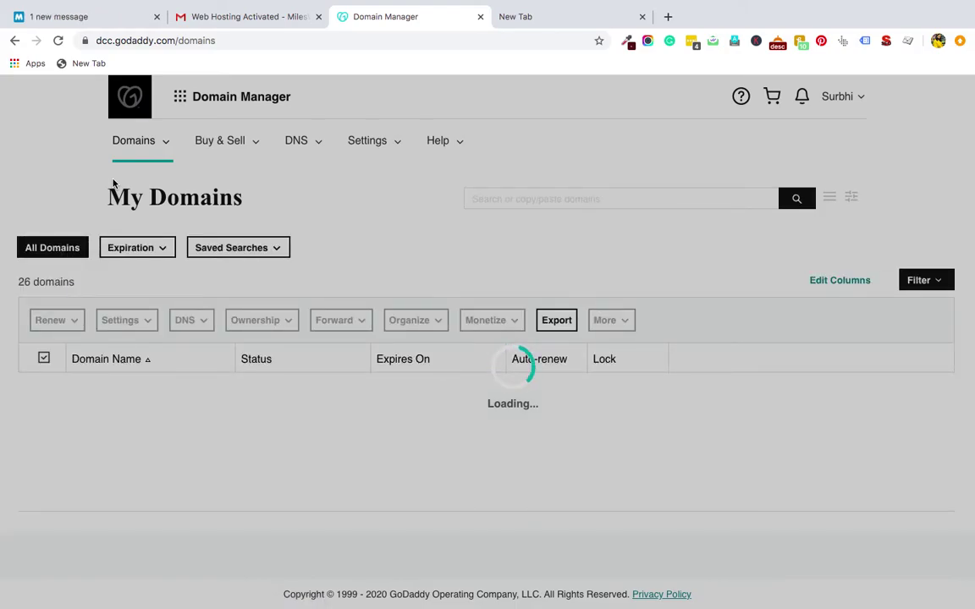
pyautogui.scroll(-10, 125, 279)
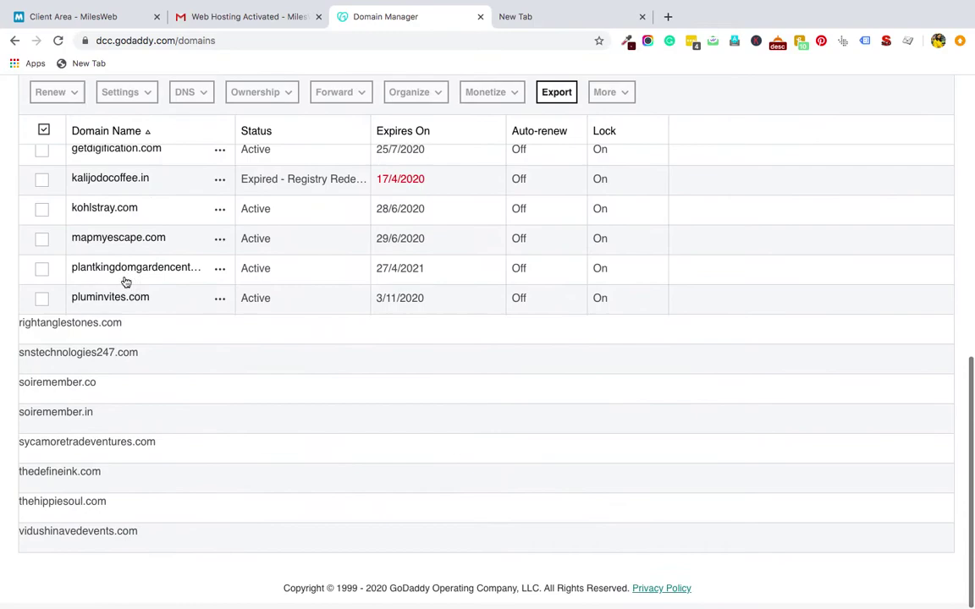
pyautogui.scroll(7, 126, 279)
pyautogui.moveTo(139, 246)
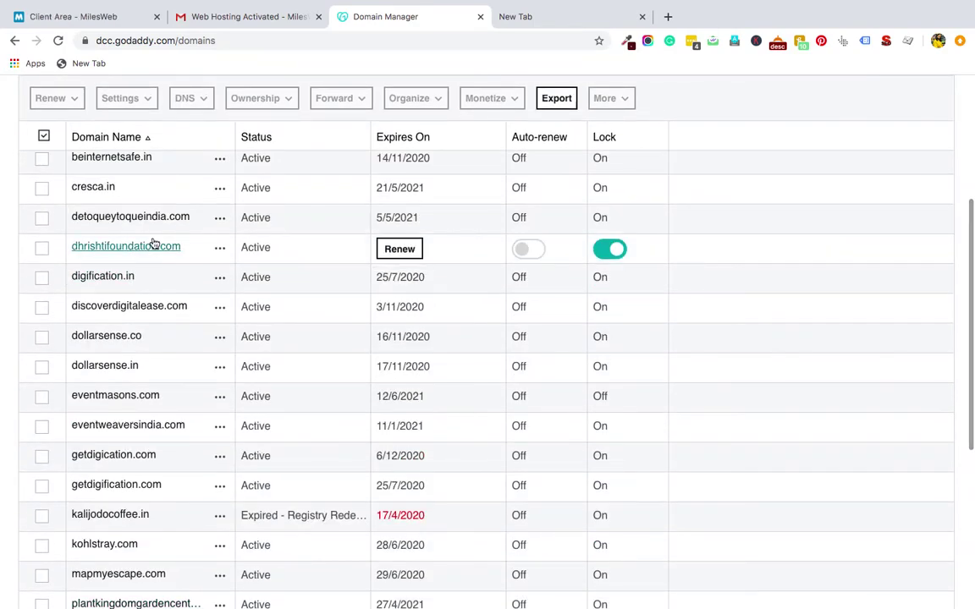
pyautogui.click(221, 253)
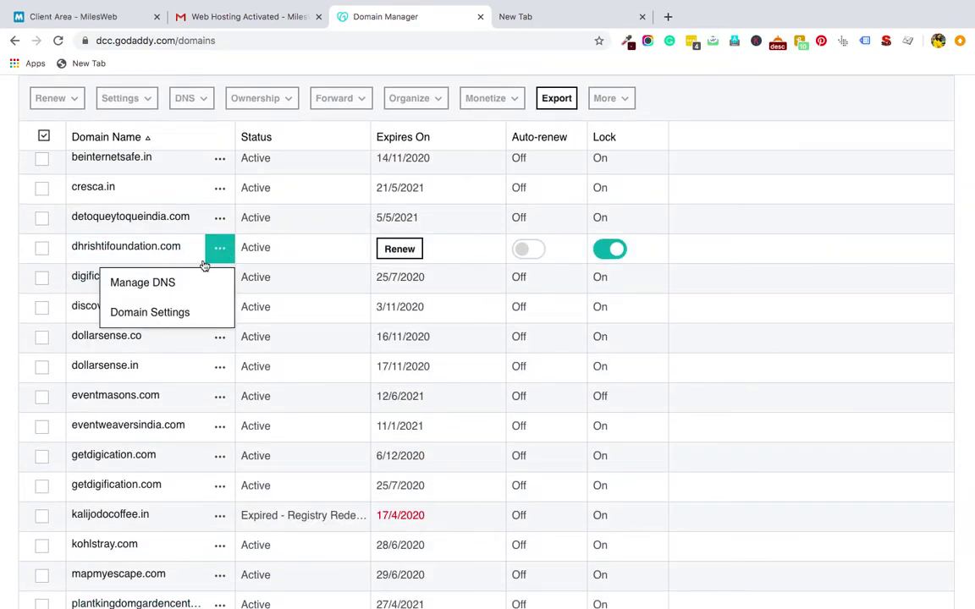
pyautogui.click(167, 288)
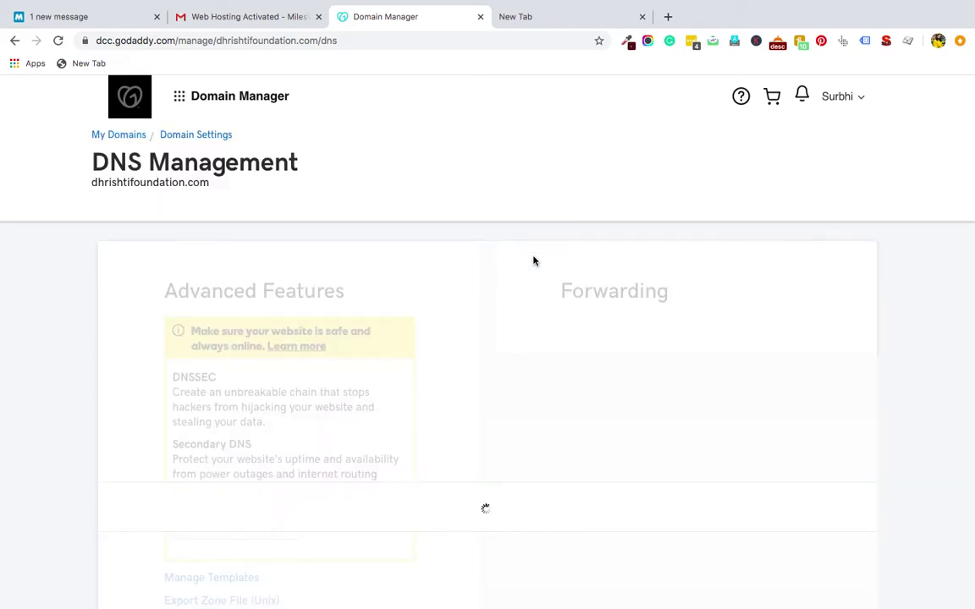
# Check the NS records of dhrishtifoundation.com and start changing its default nameservers.
pyautogui.scroll(-2, 495, 400)
pyautogui.scroll(-2, 496, 401)
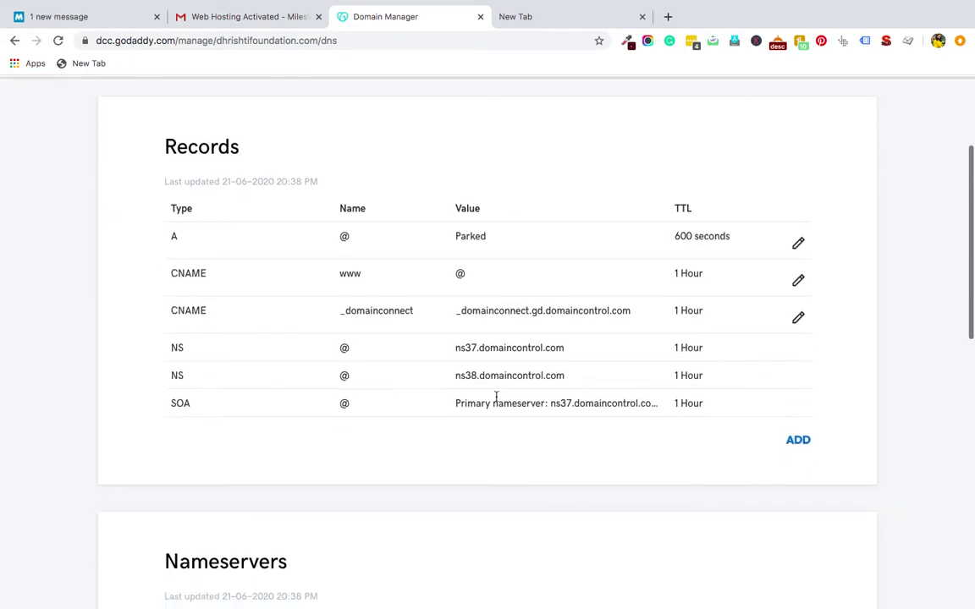
pyautogui.moveTo(169, 319); pyautogui.dragTo(711, 354)
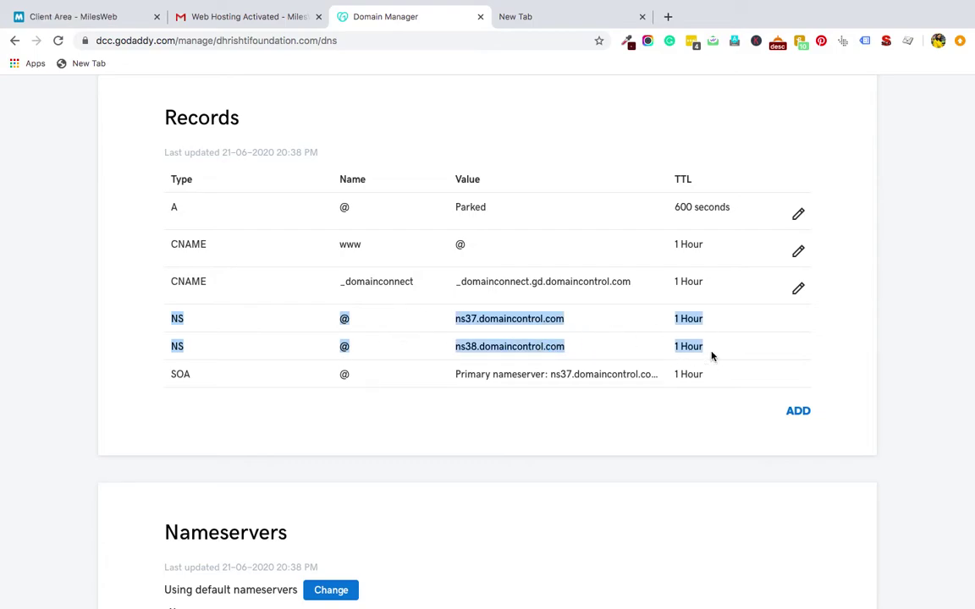
pyautogui.scroll(-5, 368, 425)
pyautogui.scroll(-2, 175, 368)
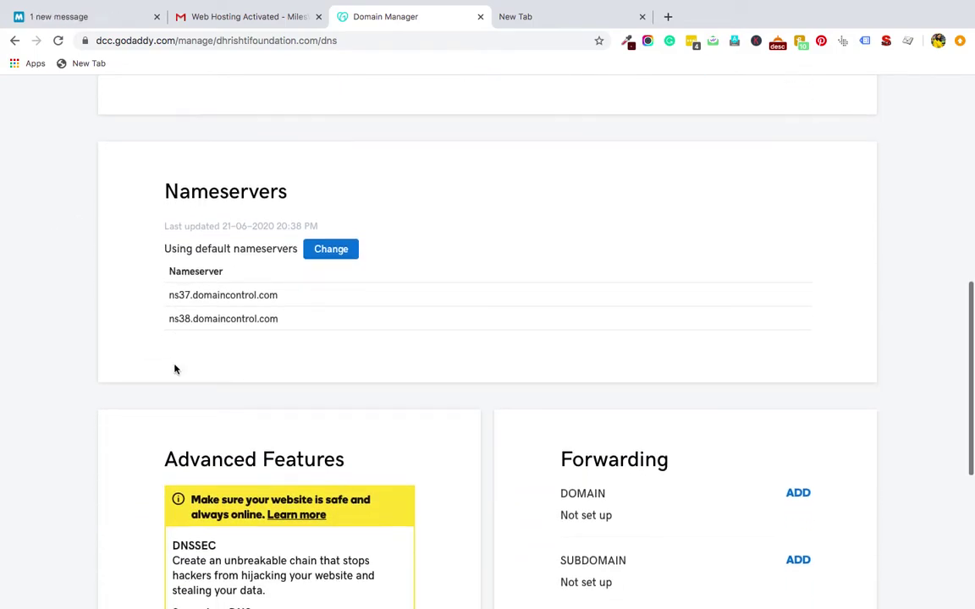
pyautogui.click(327, 252)
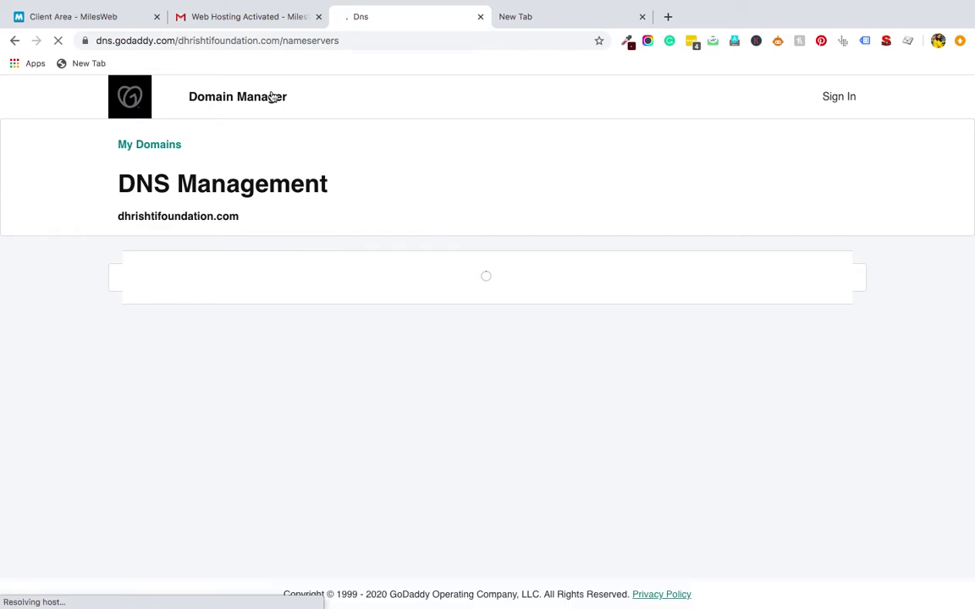
# Switch to the hosting email in Gmail and copy the Nameserver 1 host name, in.solidhosting.pro.
pyautogui.click(200, 17)
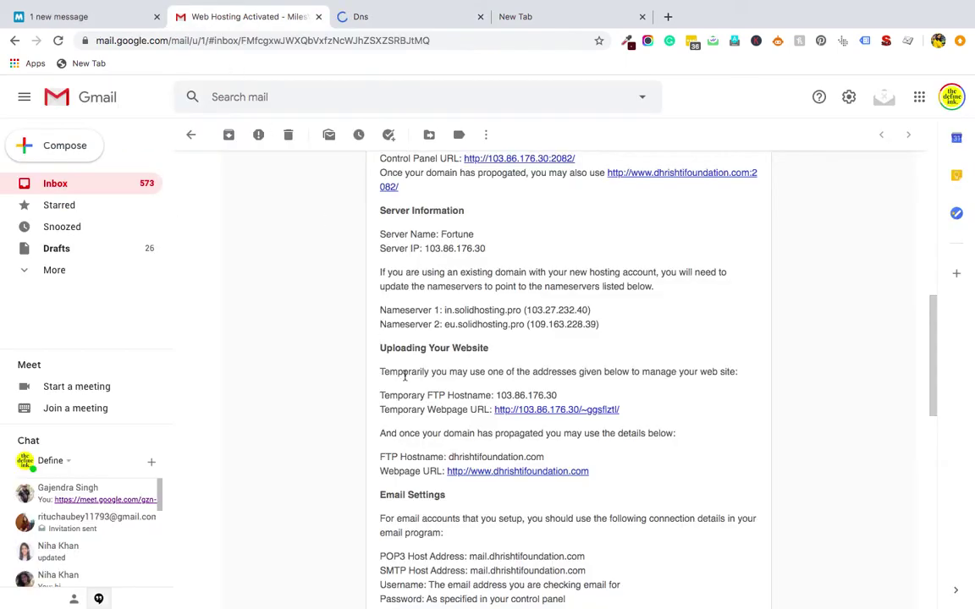
pyautogui.scroll(-1, 415, 398)
pyautogui.moveTo(443, 281); pyautogui.dragTo(521, 282)
pyautogui.press('super+c')
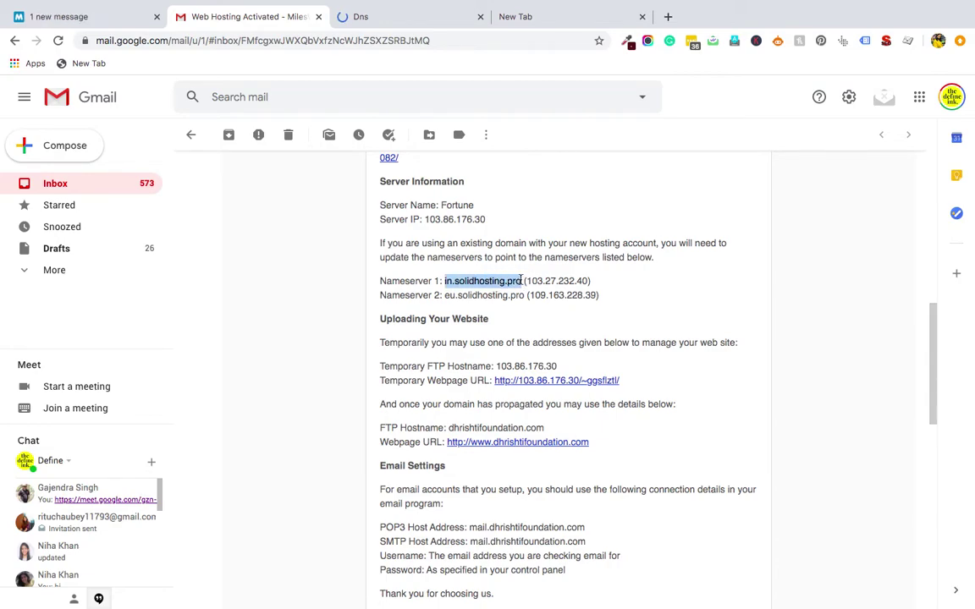
# Back in GoDaddy, choose to enter own nameservers and set Nameserver 1 to in.solidhosting.pro.
pyautogui.click(388, 18)
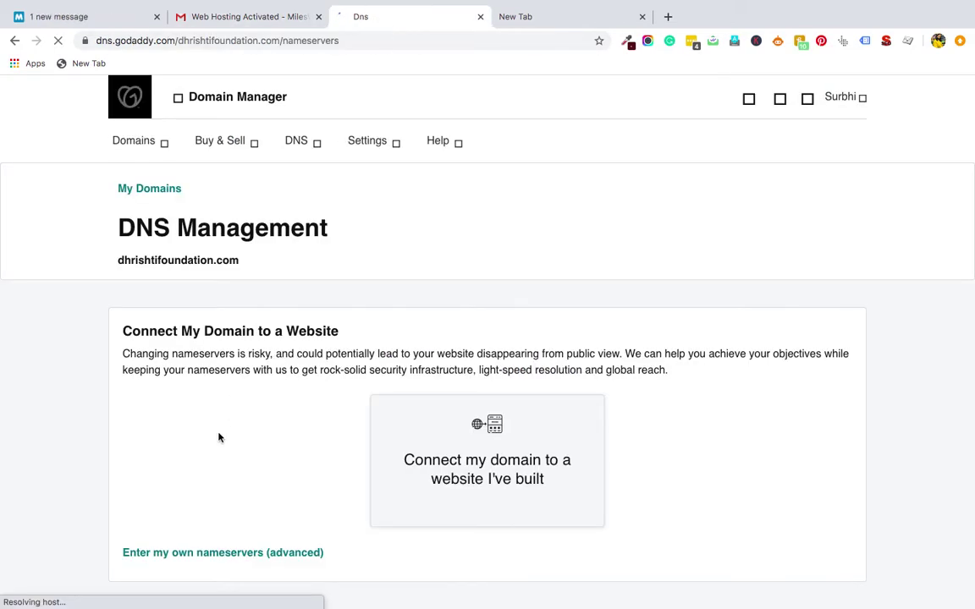
pyautogui.scroll(-1, 218, 438)
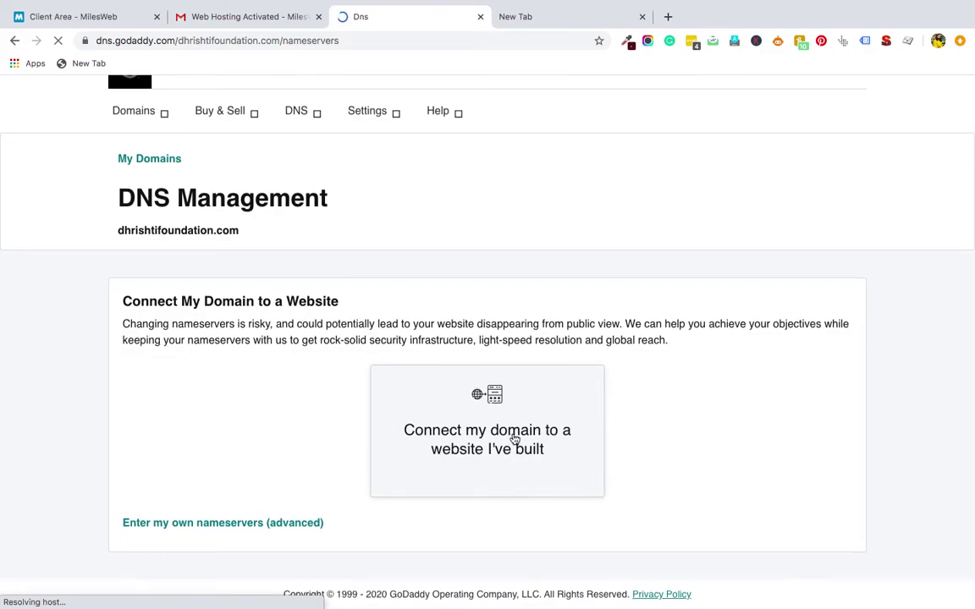
pyautogui.click(194, 525)
pyautogui.click(187, 395)
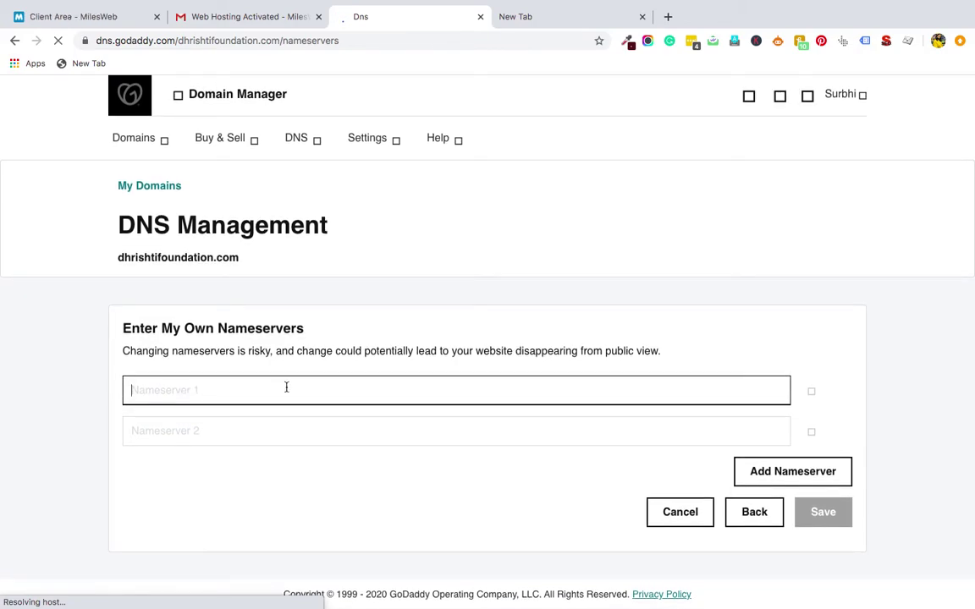
pyautogui.press('super+v')
# Copy the Nameserver 2 host name from the hosting email in Gmail and set Nameserver 2 in GoDaddy to eu.solidhosting.pro.
pyautogui.click(263, 429)
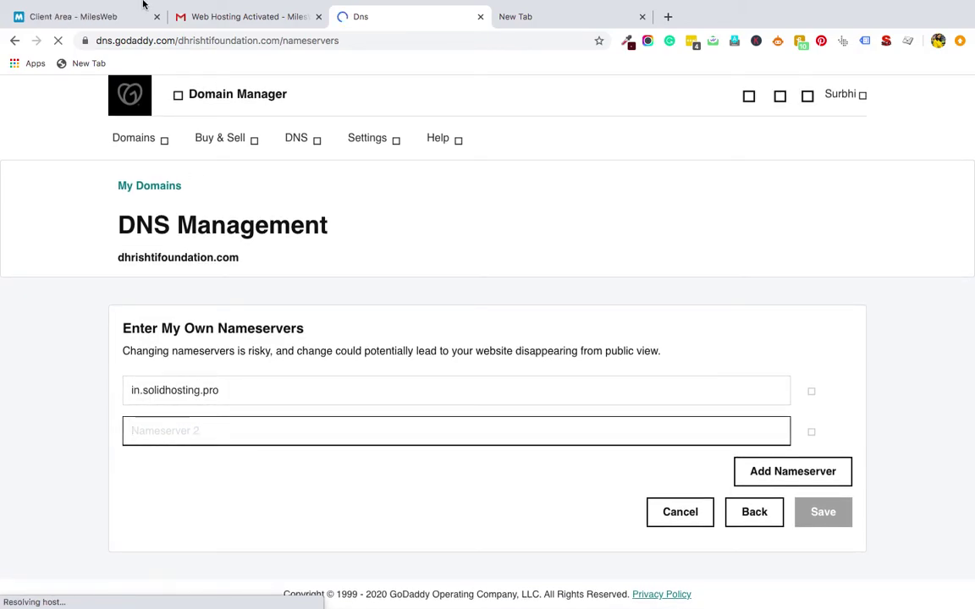
pyautogui.click(225, 23)
pyautogui.moveTo(443, 297); pyautogui.dragTo(525, 295)
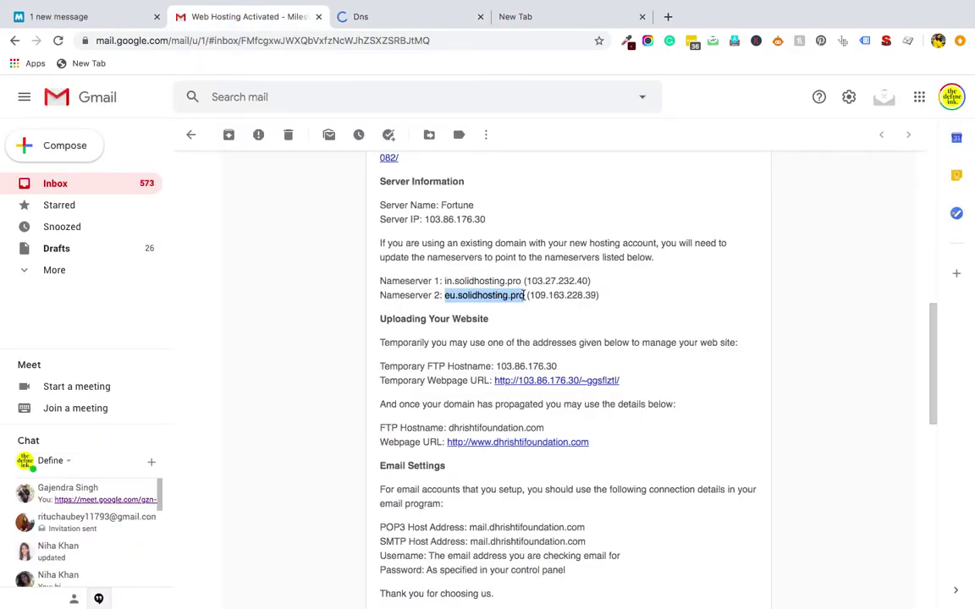
pyautogui.press('super+c')
pyautogui.click(381, 16)
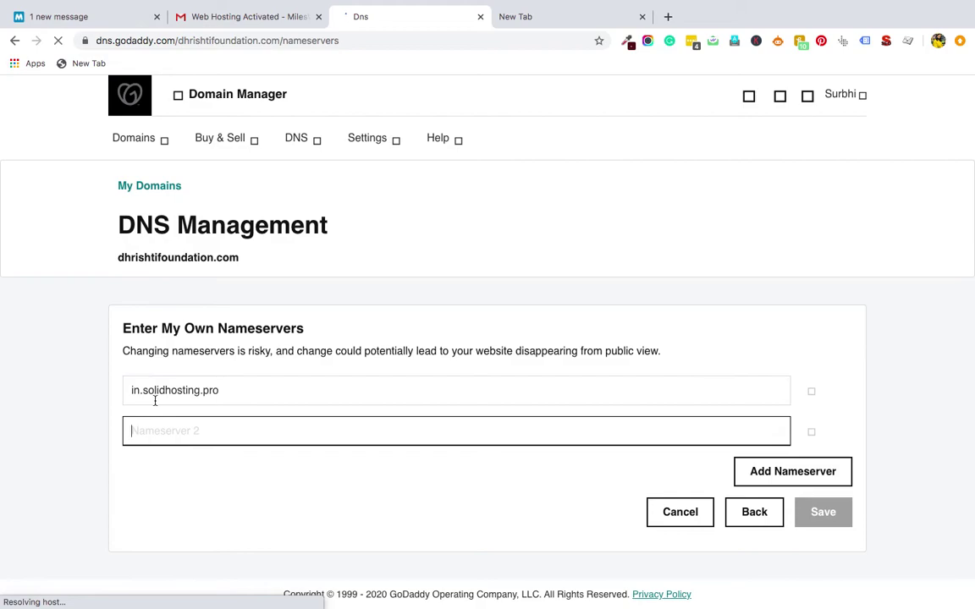
pyautogui.press('super+v')
pyautogui.click(191, 516)
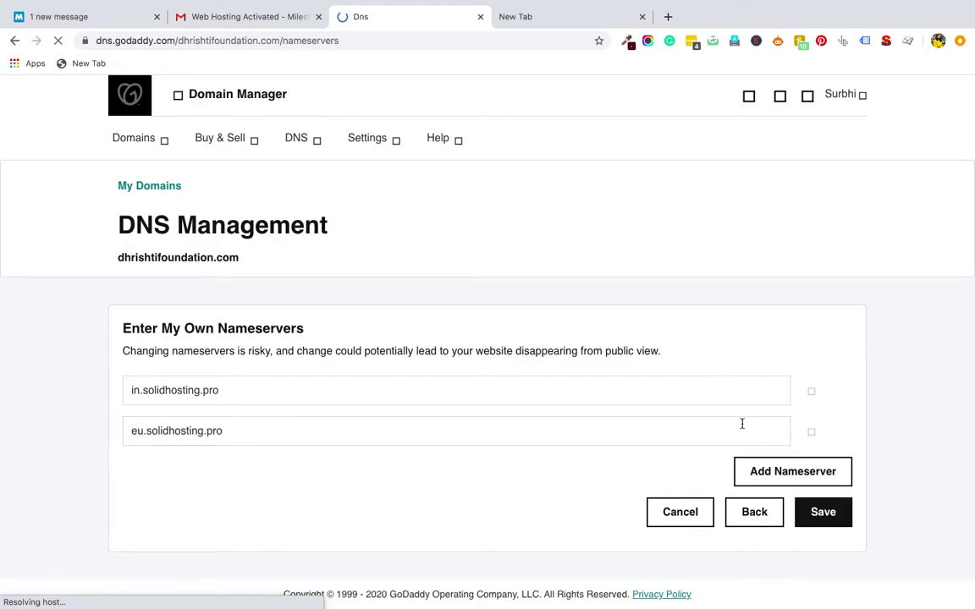
pyautogui.click(762, 478)
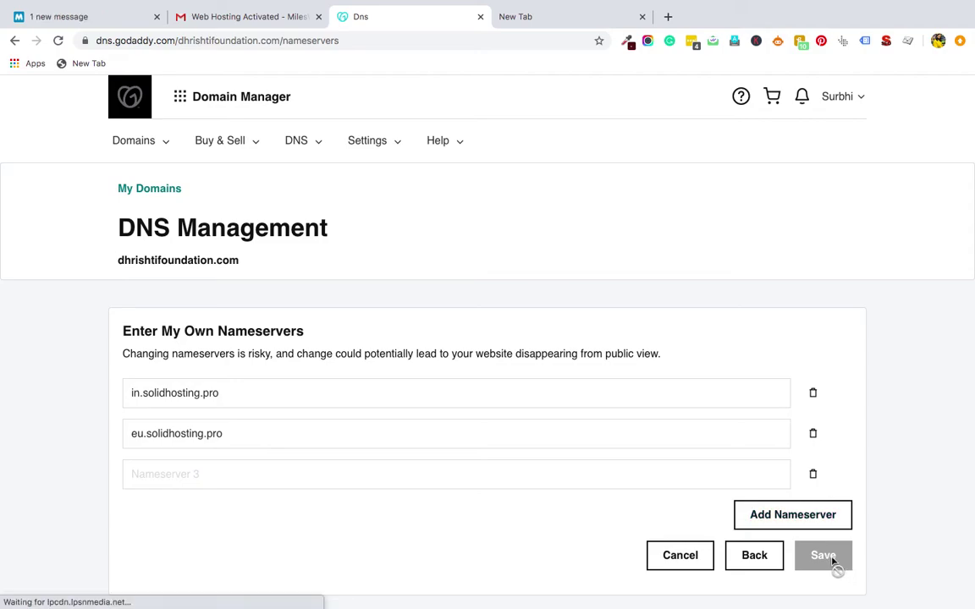
pyautogui.scroll(-1, 475, 538)
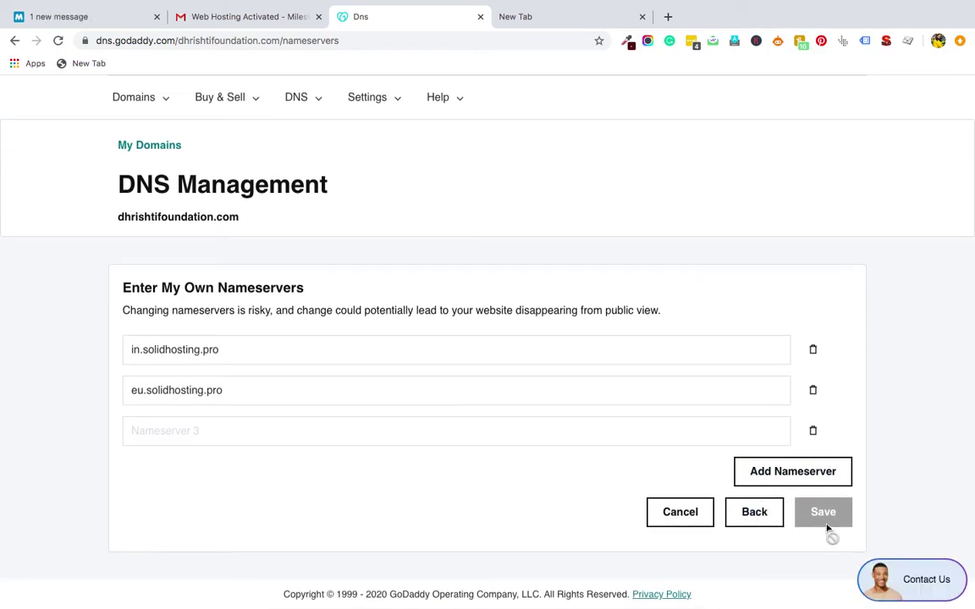
pyautogui.click(813, 433)
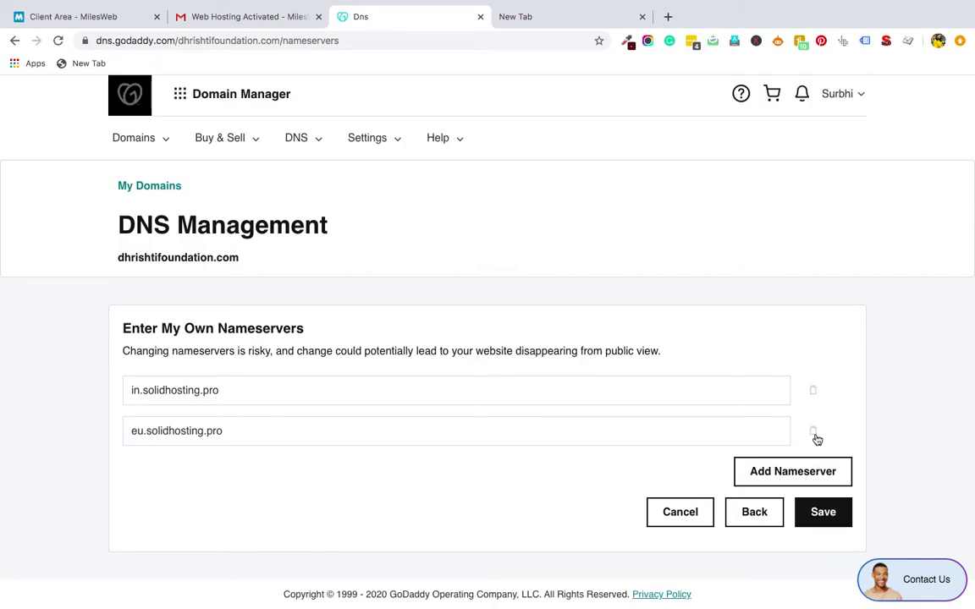
# Save the two custom nameservers for dhrishtifoundation.com and check the domain's DNS records and nameserver list.
pyautogui.click(822, 513)
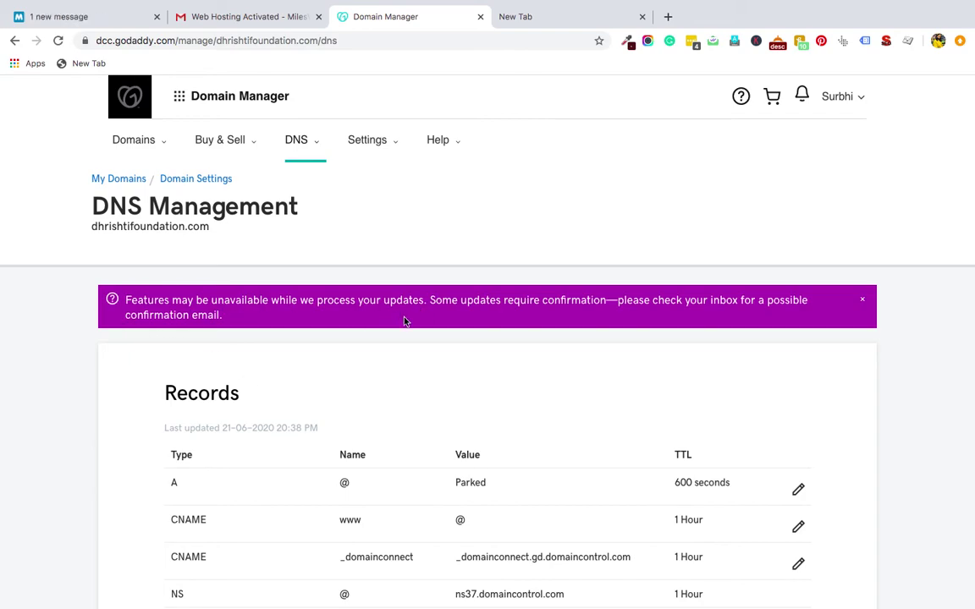
pyautogui.scroll(-1, 679, 329)
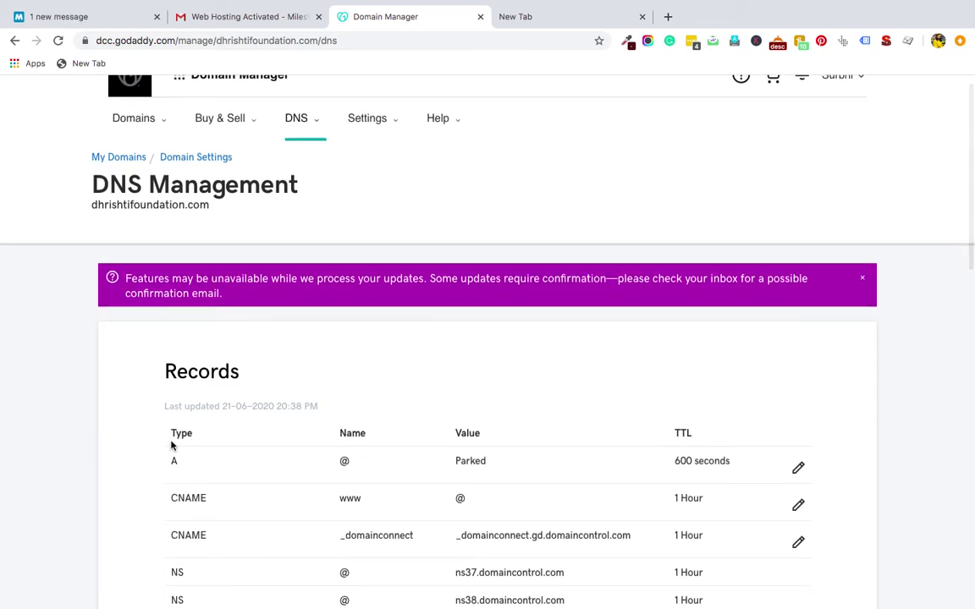
pyautogui.scroll(-5, 173, 445)
pyautogui.scroll(-3, 337, 423)
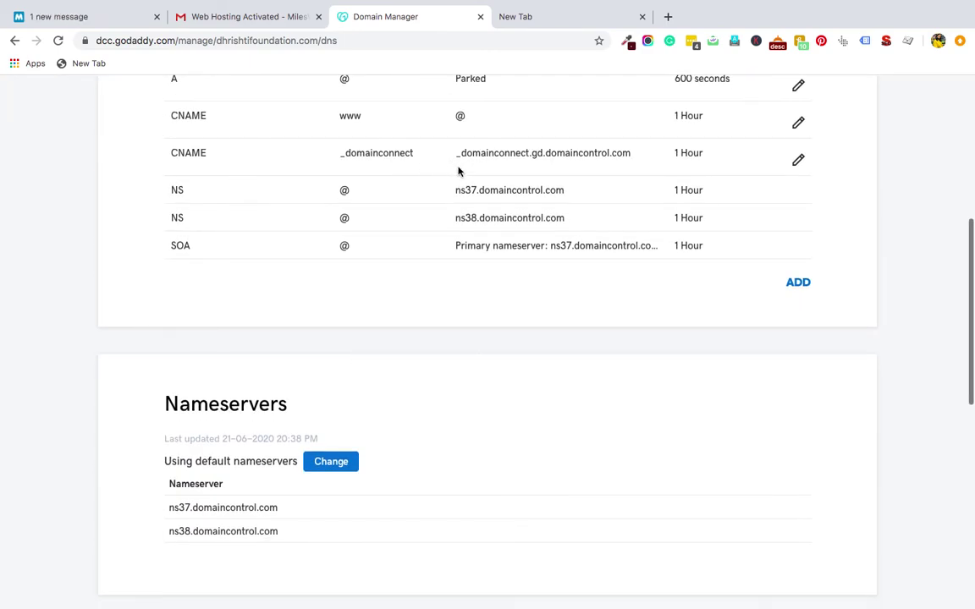
pyautogui.scroll(-3, 338, 343)
pyautogui.scroll(5, 337, 352)
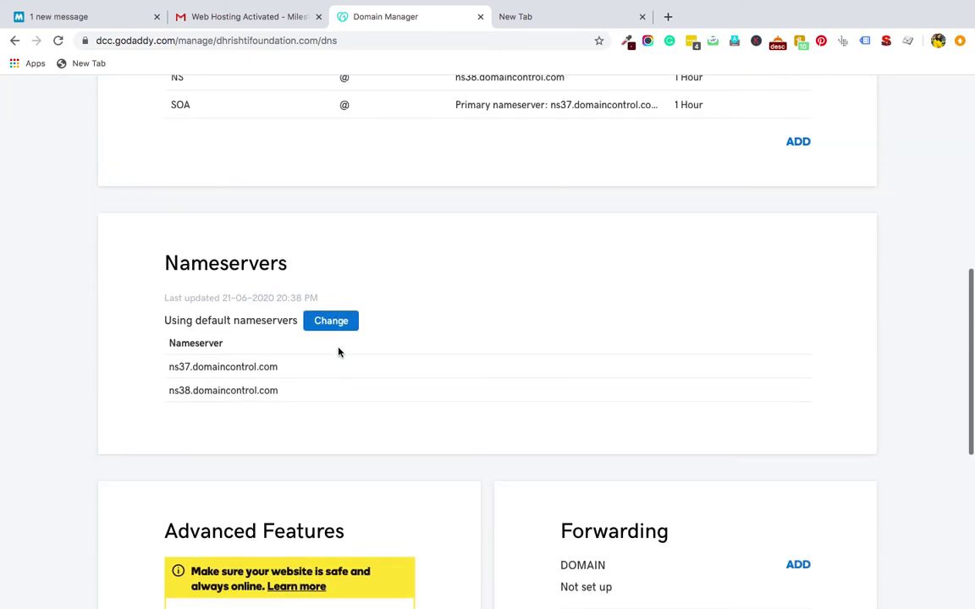
# Reload the DNS management page to check the nameservers of dhrishtifoundation.com, and close the GoDaddy page.
pyautogui.click(59, 42)
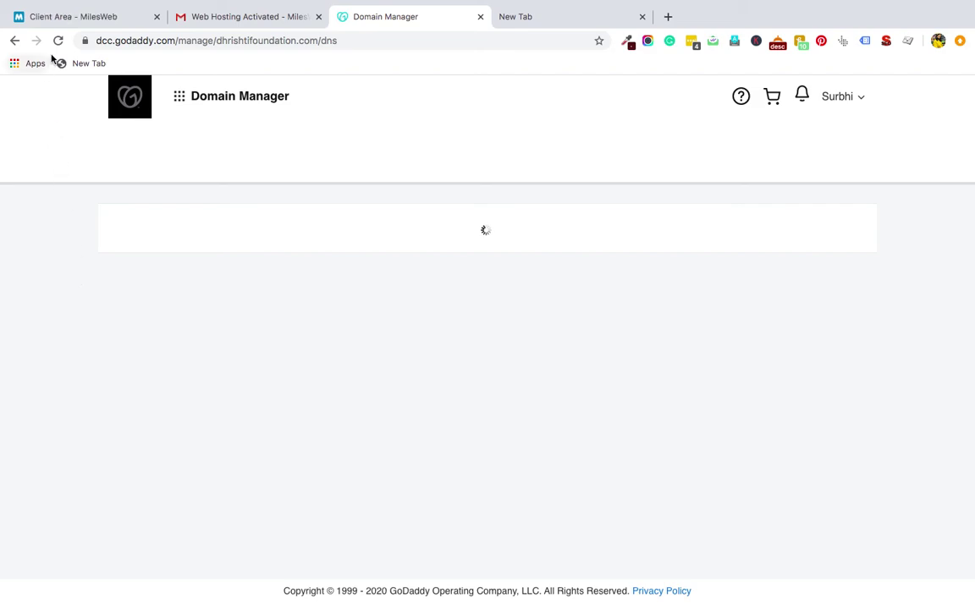
pyautogui.scroll(-3, 71, 290)
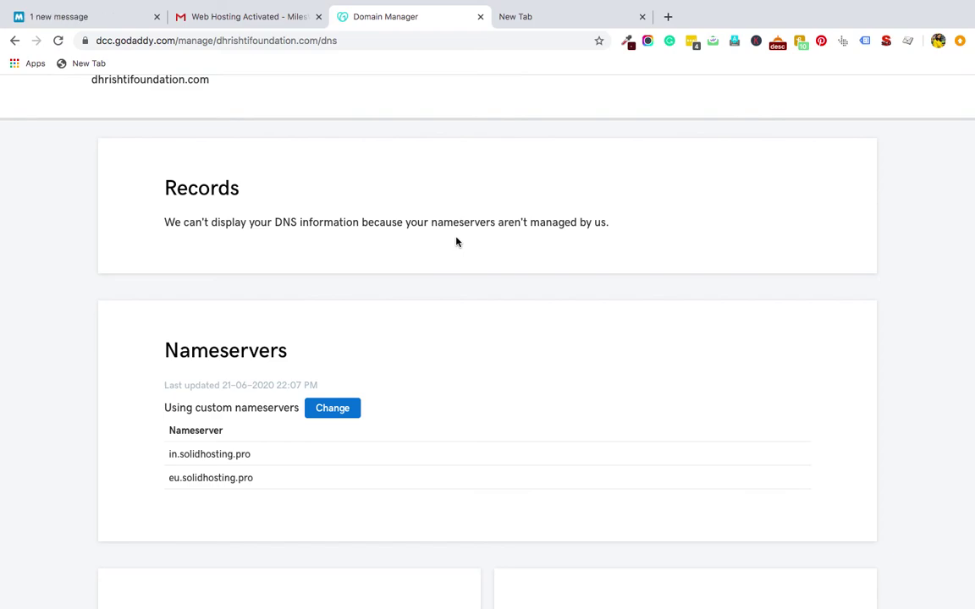
pyautogui.scroll(-3, 455, 242)
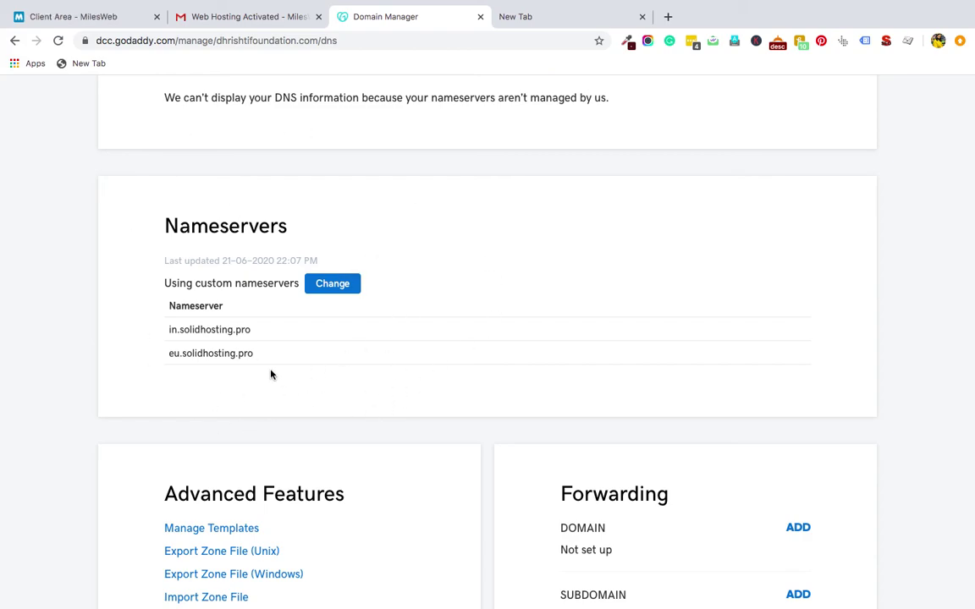
pyautogui.scroll(3, 271, 374)
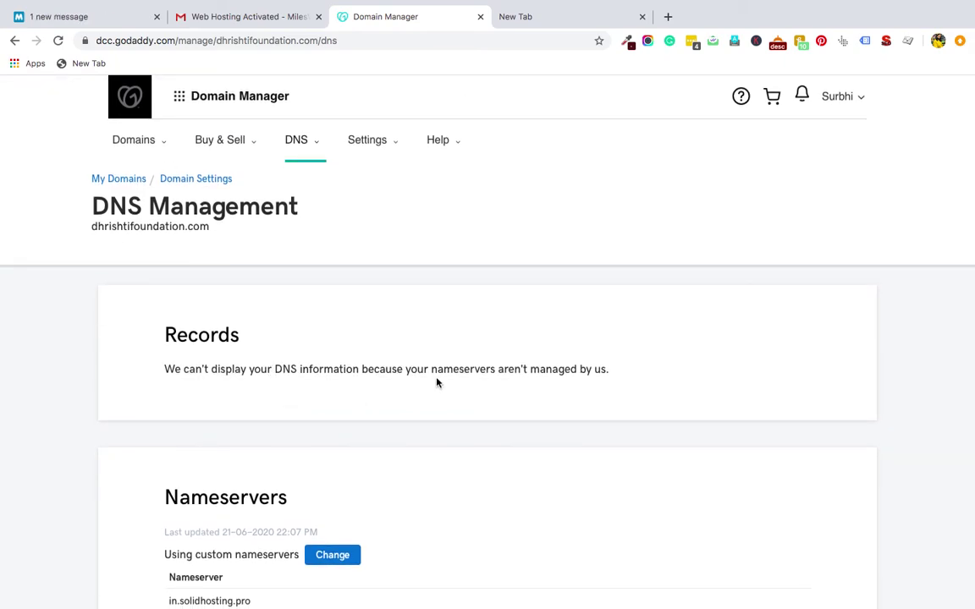
pyautogui.click(479, 17)
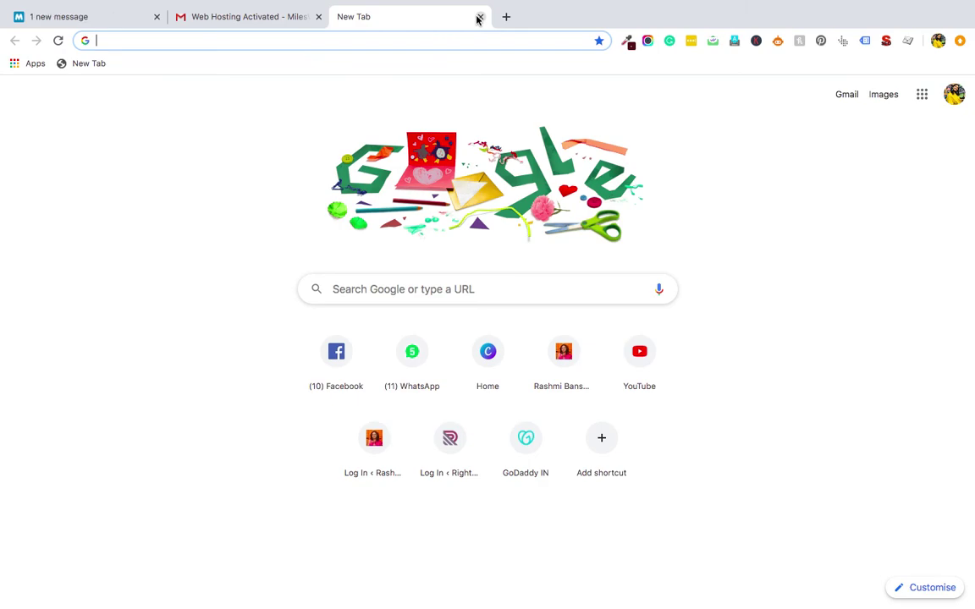